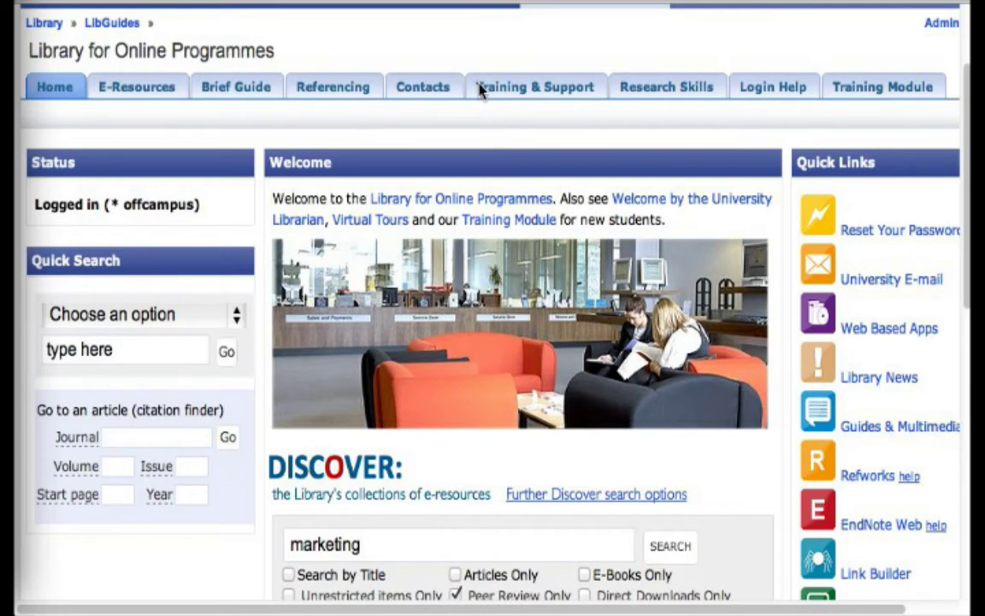
Run the DISCOVER search for "marketing" limited to peer-reviewed items from the library home page.
{"action": "scroll", "coordinate": [415, 100], "scroll_direction": "down", "scroll_amount": 2}
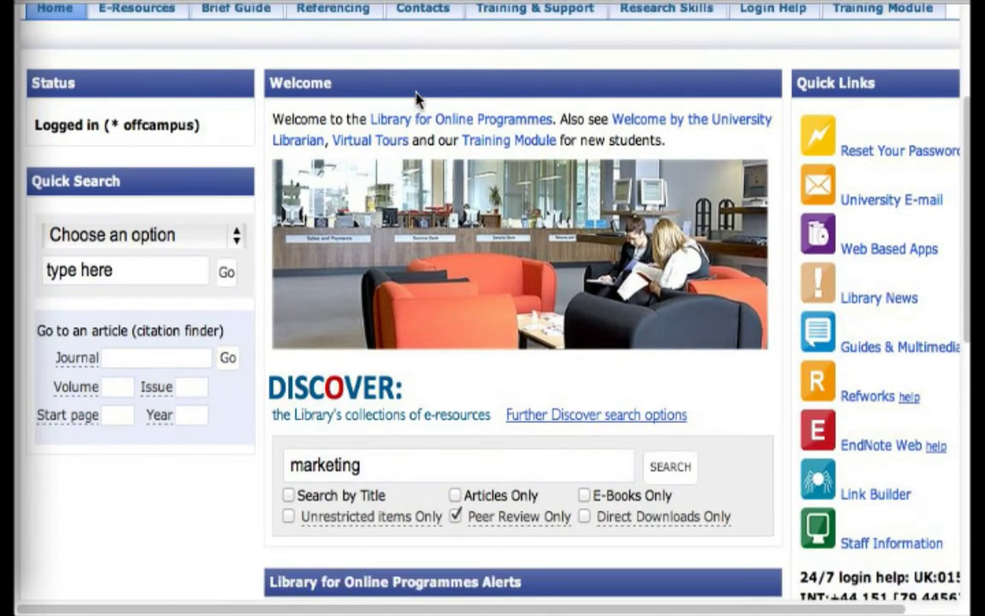
{"action": "scroll", "coordinate": [415, 99], "scroll_direction": "down", "scroll_amount": 1}
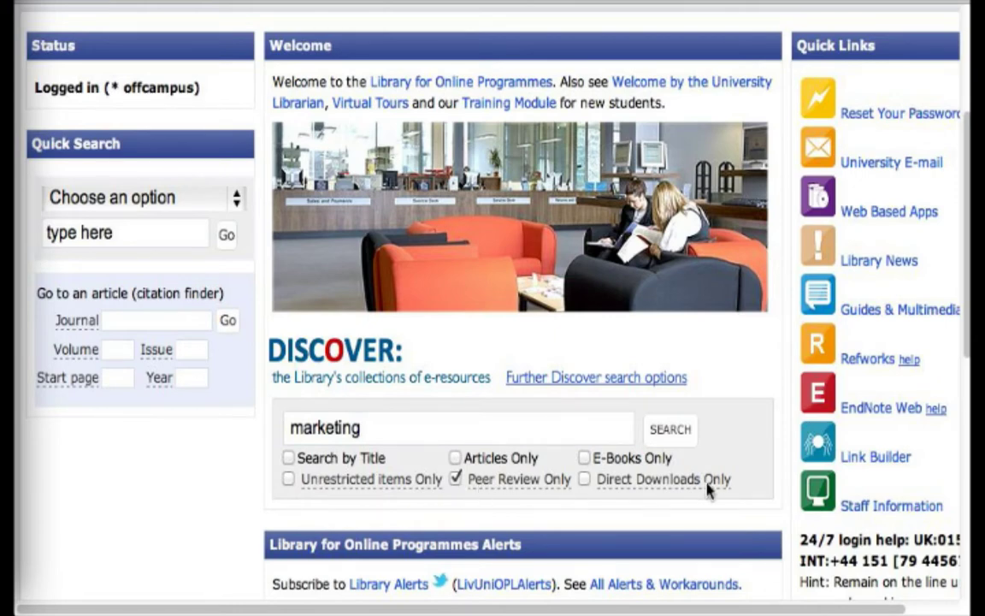
{"action": "left_click", "coordinate": [682, 438]}
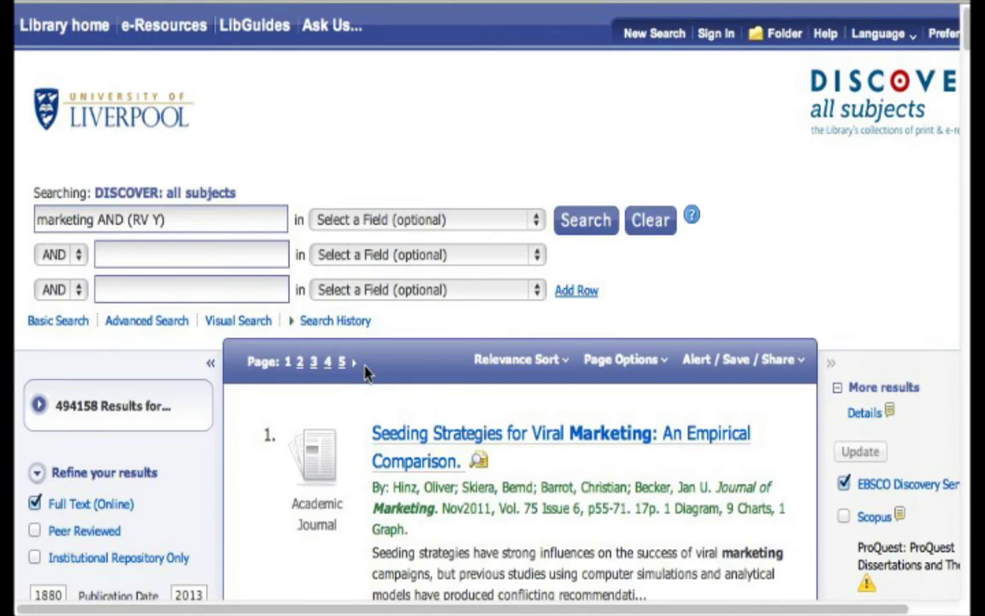
Open the Taylor & Francis Online page of the second result, "Marketing management and marketing research", through its Find it @ Liverpool link and view its full-text options.
{"action": "scroll", "coordinate": [366, 359], "scroll_direction": "down", "scroll_amount": 5}
{"action": "scroll", "coordinate": [366, 359], "scroll_direction": "down", "scroll_amount": 2}
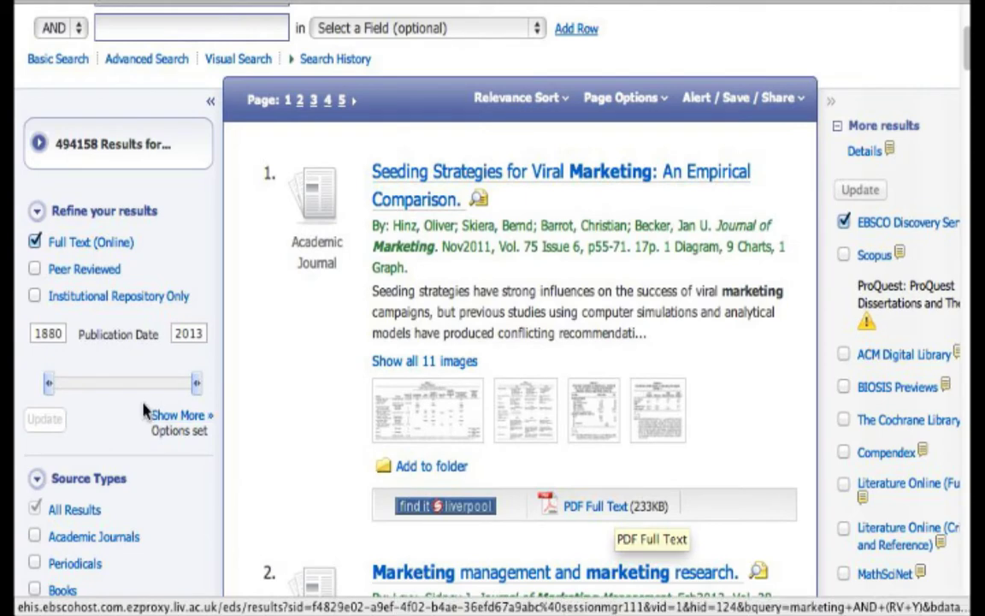
{"action": "scroll", "coordinate": [389, 361], "scroll_direction": "down", "scroll_amount": 3}
{"action": "scroll", "coordinate": [387, 365], "scroll_direction": "down", "scroll_amount": 4}
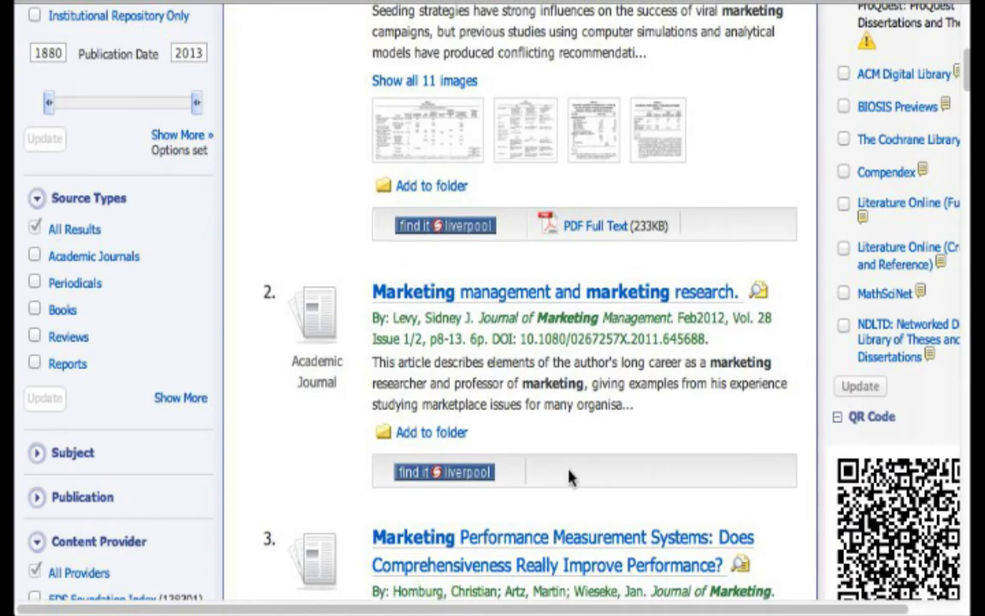
{"action": "left_click", "coordinate": [473, 486]}
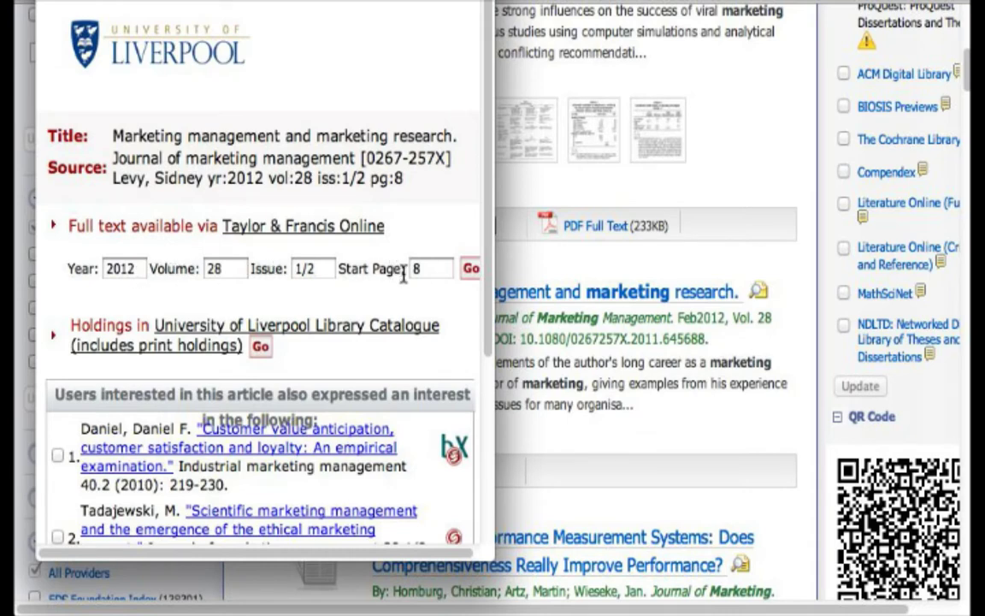
{"action": "left_click", "coordinate": [470, 276]}
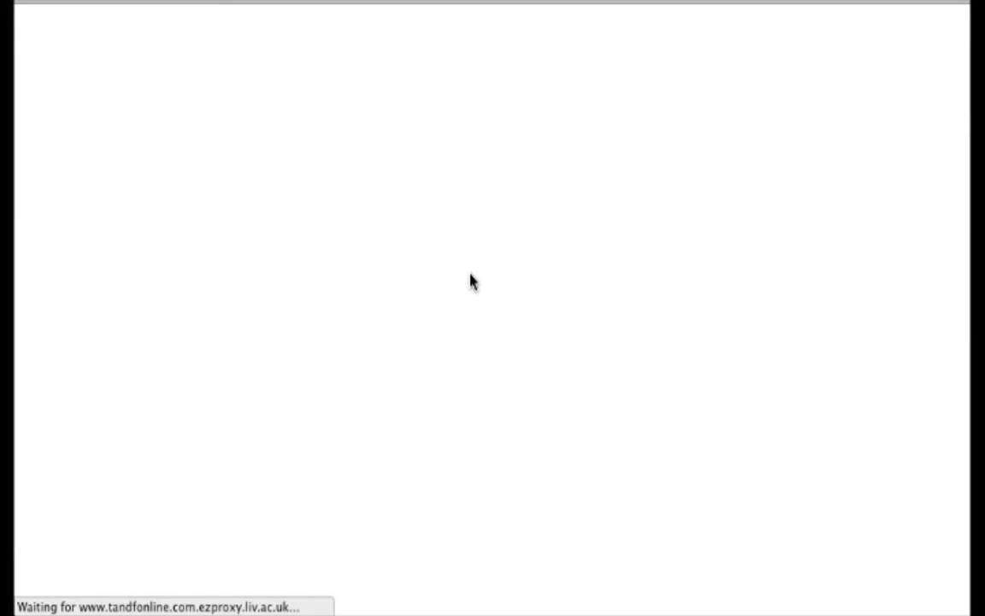
{"action": "scroll", "coordinate": [457, 283], "scroll_direction": "down", "scroll_amount": 1}
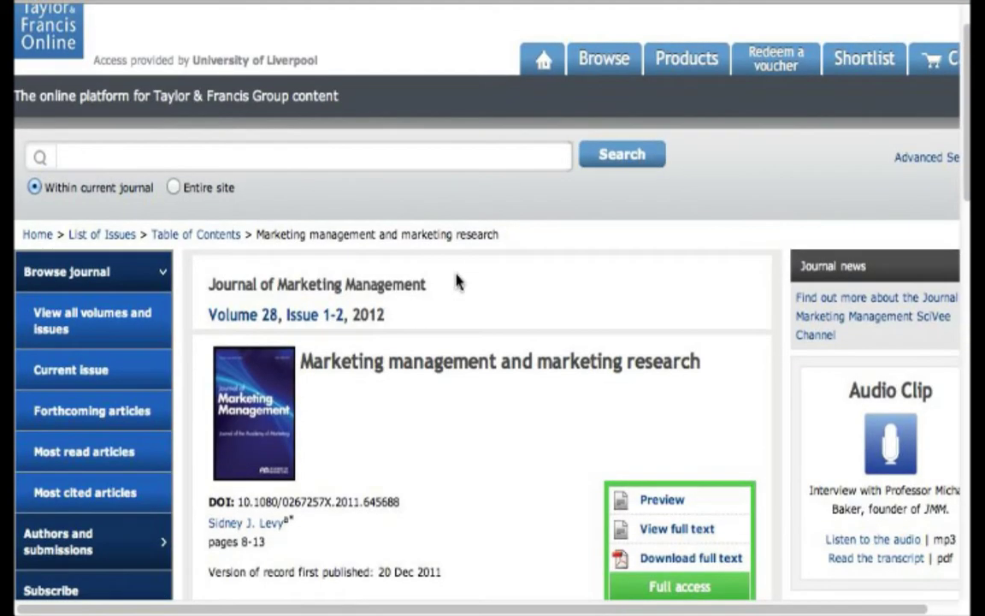
{"action": "scroll", "coordinate": [458, 282], "scroll_direction": "down", "scroll_amount": 3}
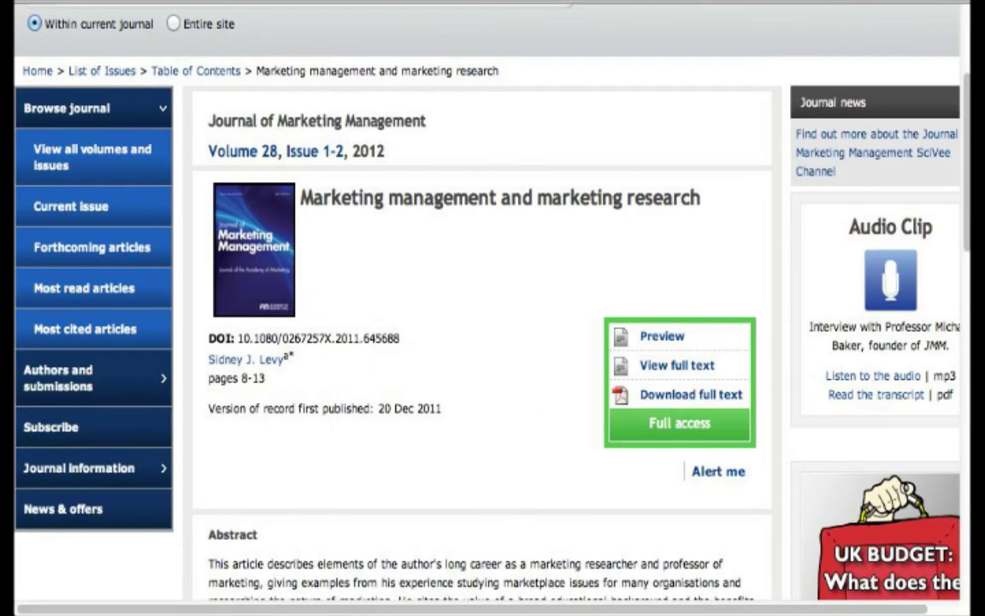
Return to the Library for Online Programmes home page and open its E-Resources page.
{"action": "key", "text": "alt+Left"}
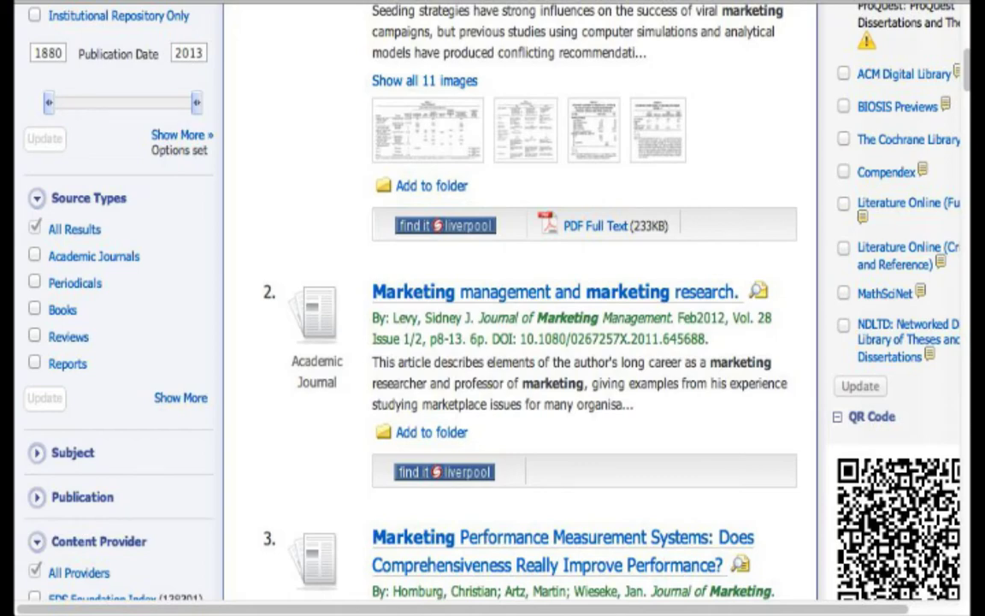
{"action": "key", "text": "alt+Left"}
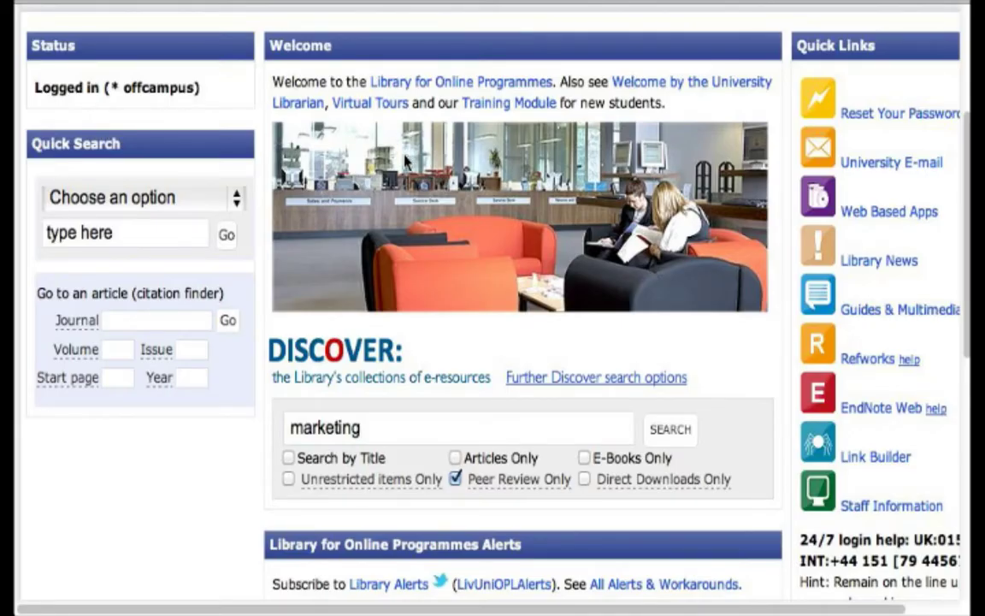
{"action": "scroll", "coordinate": [401, 163], "scroll_direction": "up", "scroll_amount": 3}
{"action": "scroll", "coordinate": [404, 162], "scroll_direction": "up", "scroll_amount": 1}
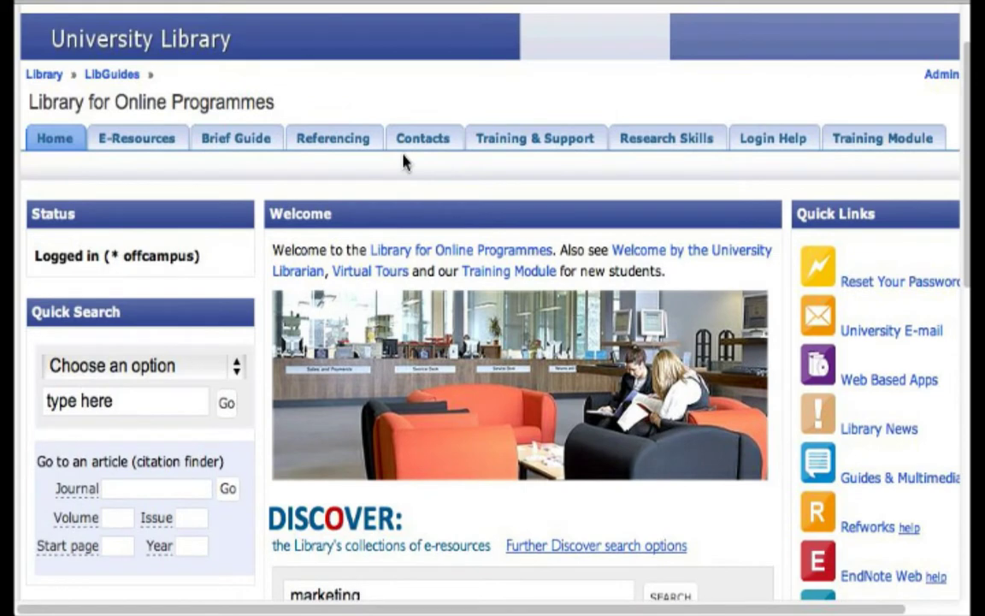
{"action": "left_click", "coordinate": [136, 139]}
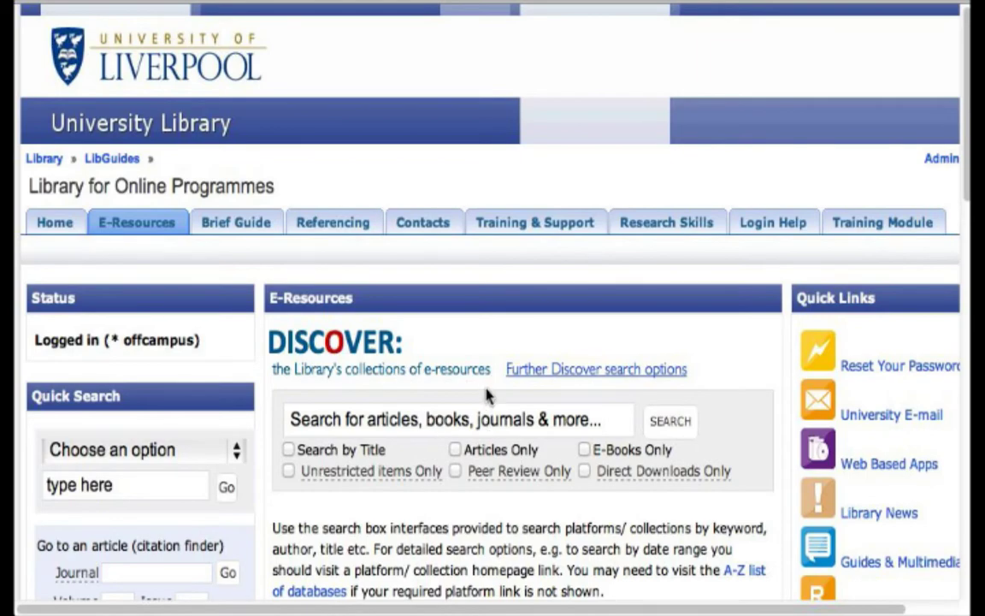
Search the GOOGLE SCHOLAR platform for "public relations" from the E-Journal platform search.
{"action": "scroll", "coordinate": [408, 305], "scroll_direction": "down", "scroll_amount": 5}
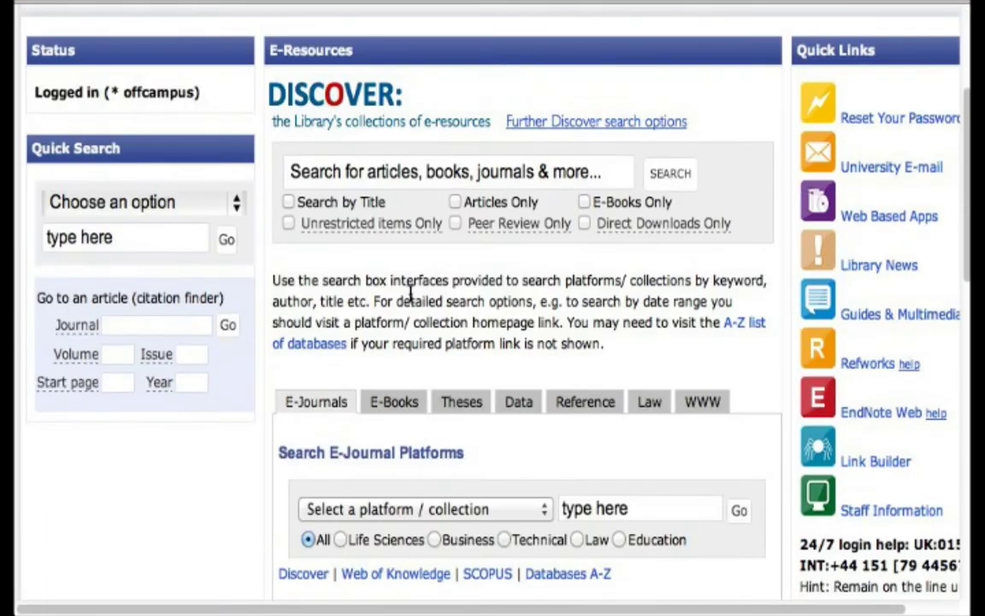
{"action": "scroll", "coordinate": [412, 303], "scroll_direction": "down", "scroll_amount": 2}
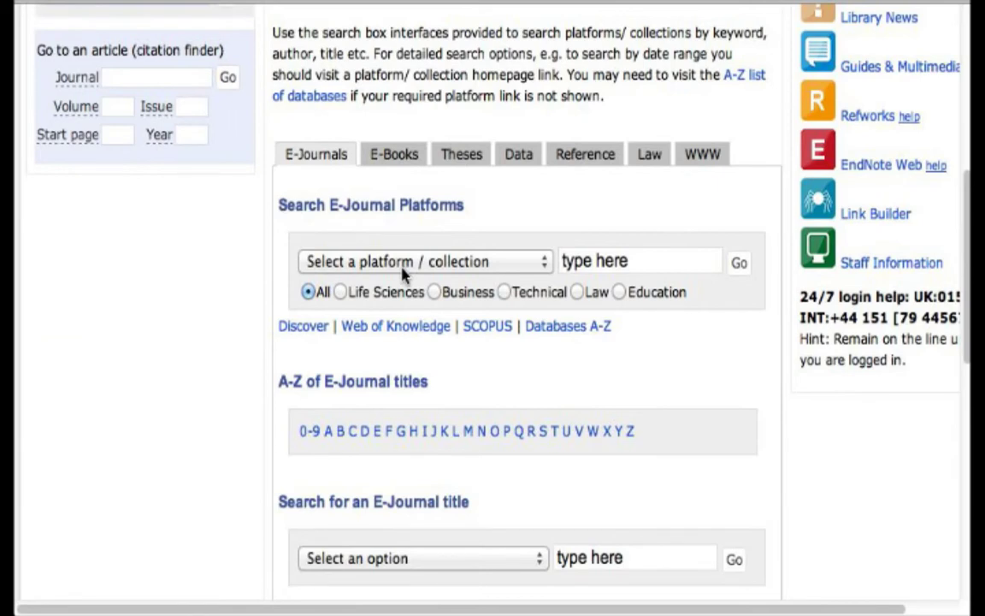
{"action": "left_click", "coordinate": [430, 270]}
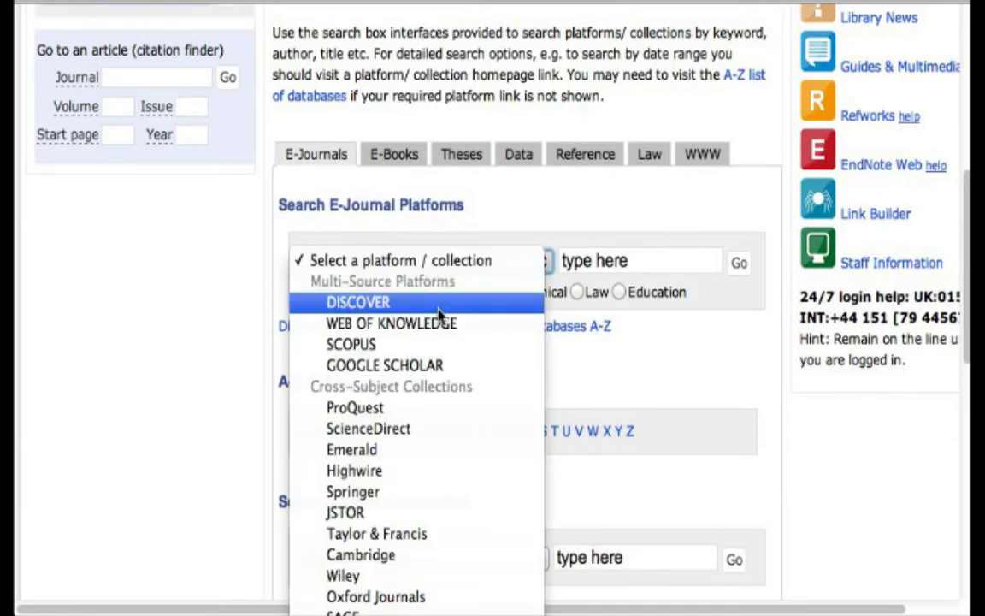
{"action": "left_click", "coordinate": [446, 366]}
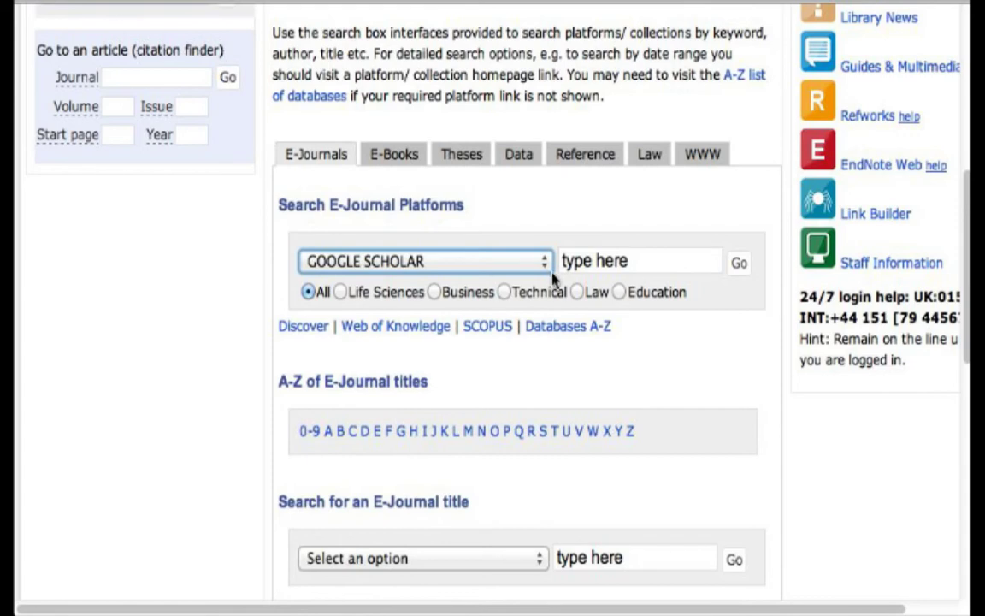
{"action": "left_click", "coordinate": [578, 260]}
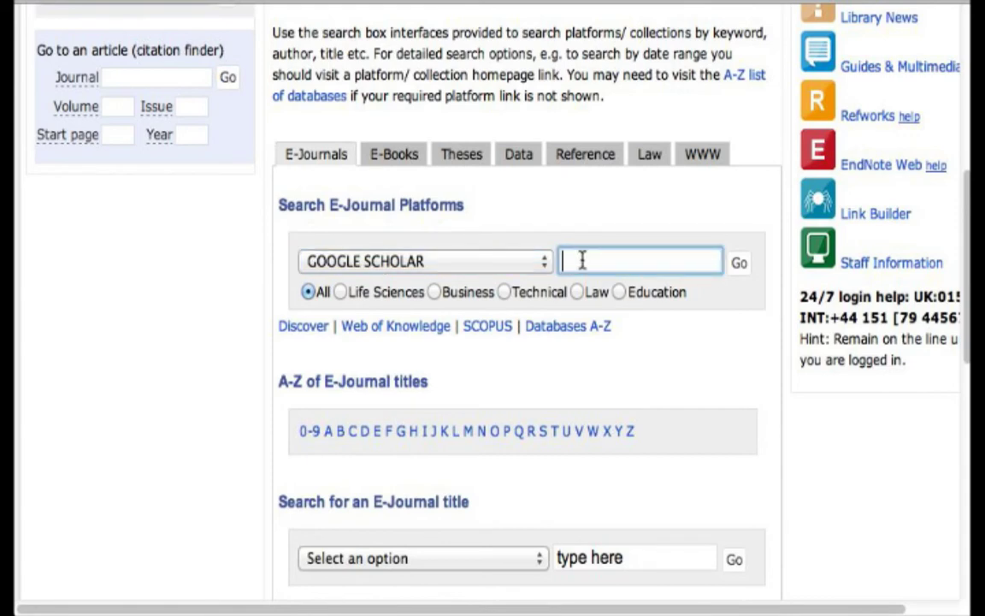
{"action": "type", "text": "public relations"}
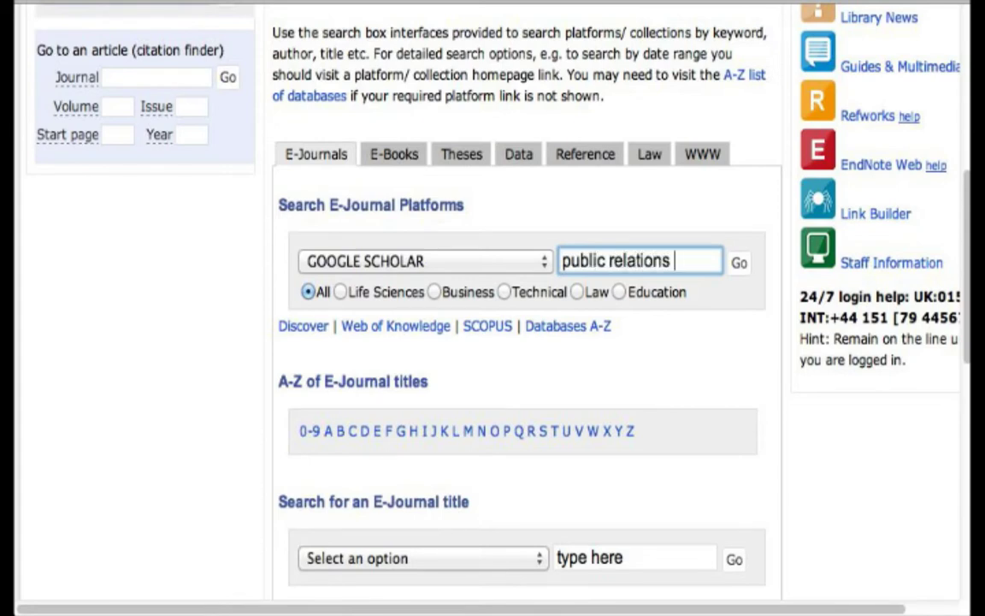
{"action": "left_click", "coordinate": [739, 263]}
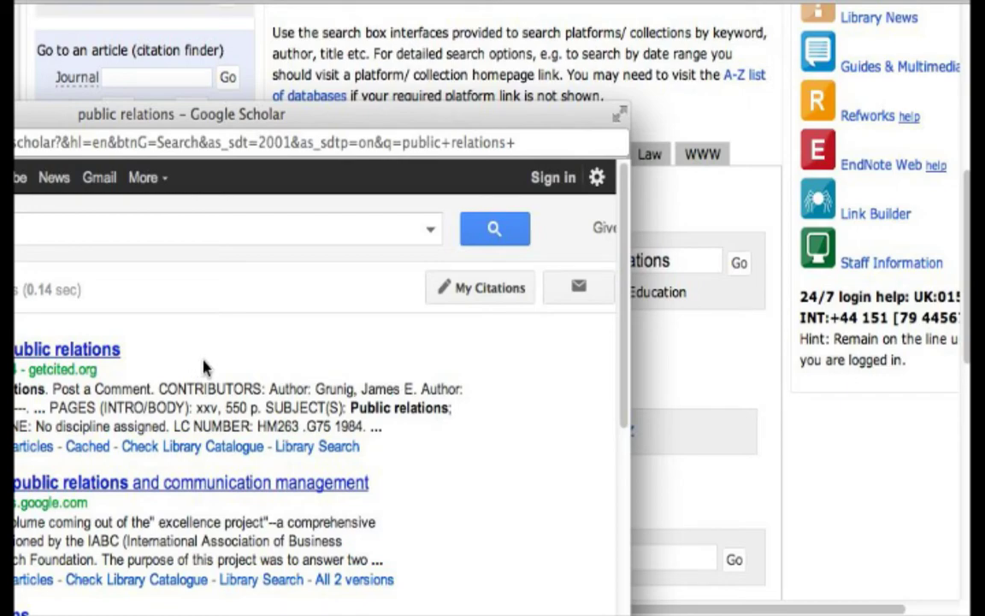
Examine the Google Scholar results for "public relations" and the document links beside them, and close the results window.
{"action": "double_click", "coordinate": [342, 114]}
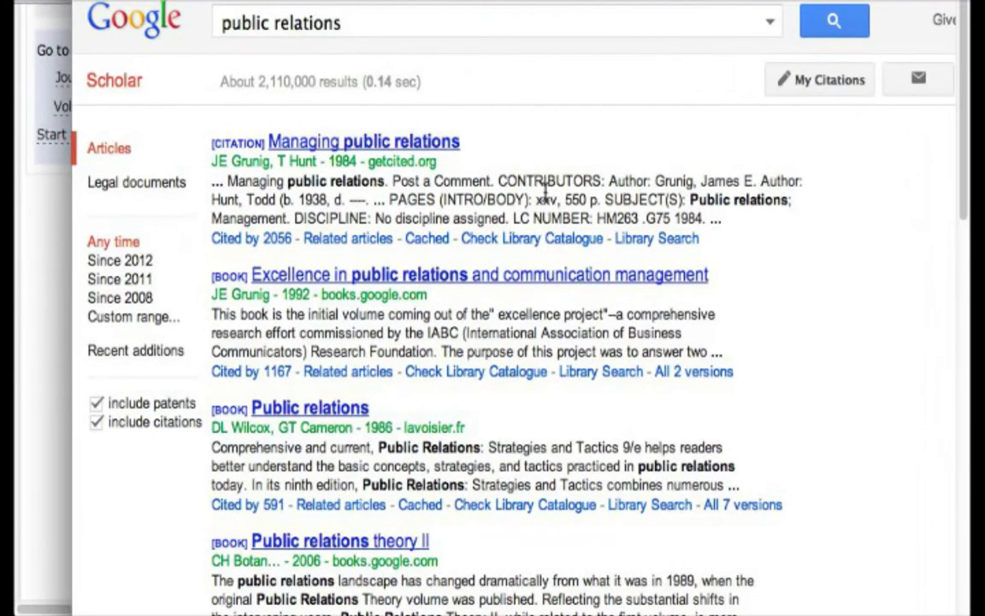
{"action": "scroll", "coordinate": [545, 195], "scroll_direction": "down", "scroll_amount": 2}
{"action": "scroll", "coordinate": [546, 200], "scroll_direction": "down", "scroll_amount": 5}
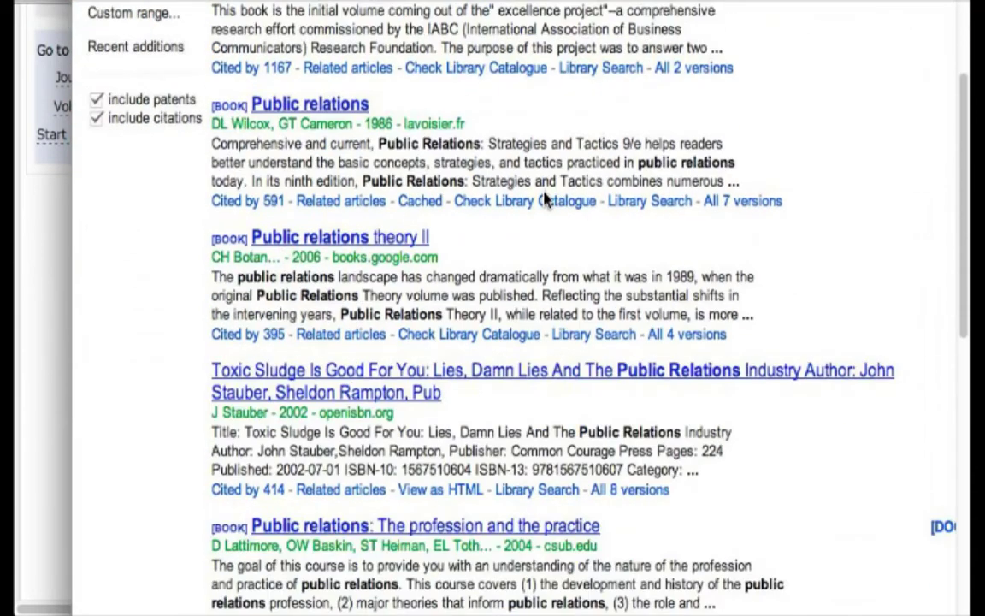
{"action": "scroll", "coordinate": [545, 199], "scroll_direction": "down", "scroll_amount": 2}
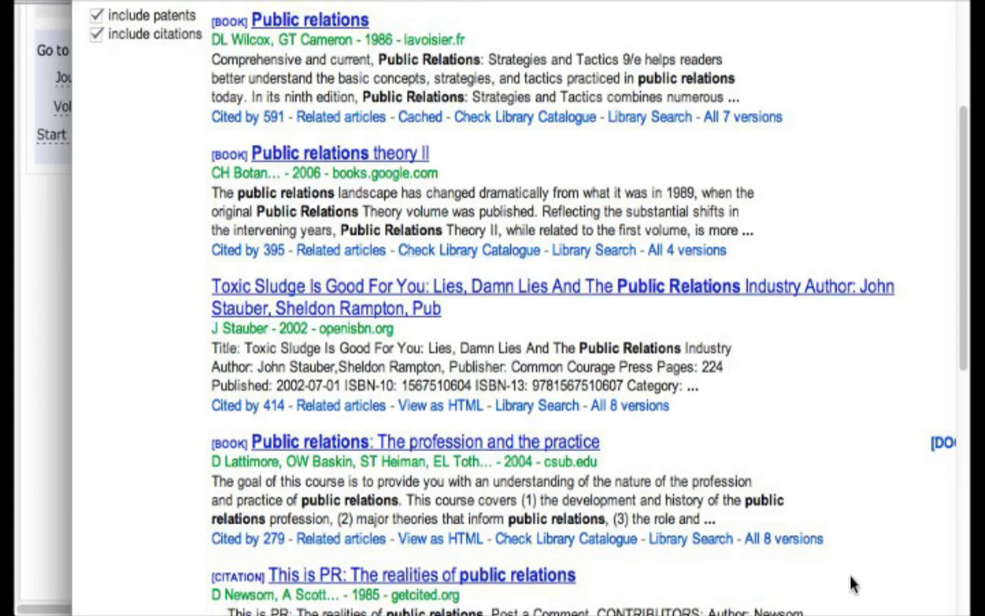
{"action": "scroll", "coordinate": [513, 308], "scroll_direction": "right", "scroll_amount": 3}
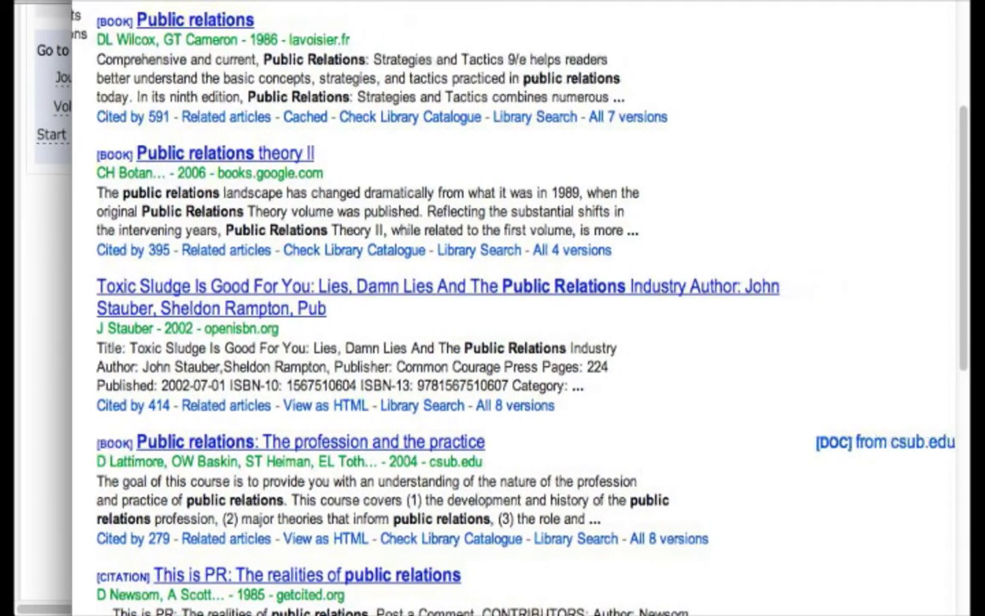
{"action": "scroll", "coordinate": [885, 449], "scroll_direction": "up", "scroll_amount": 5}
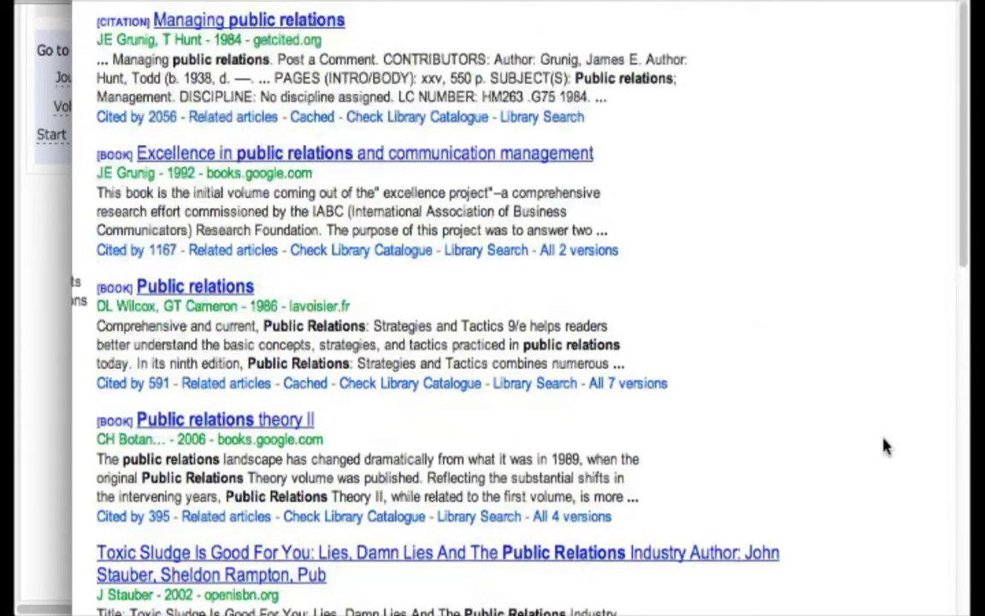
{"action": "scroll", "coordinate": [886, 446], "scroll_direction": "down", "scroll_amount": 4}
{"action": "scroll", "coordinate": [879, 494], "scroll_direction": "down", "scroll_amount": 5}
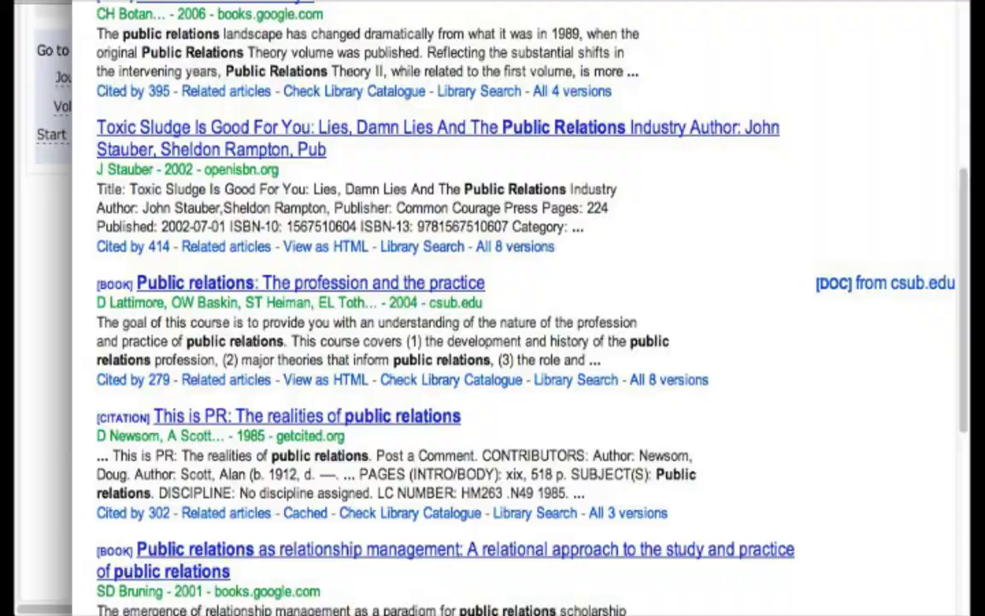
{"action": "key", "text": "super+w"}
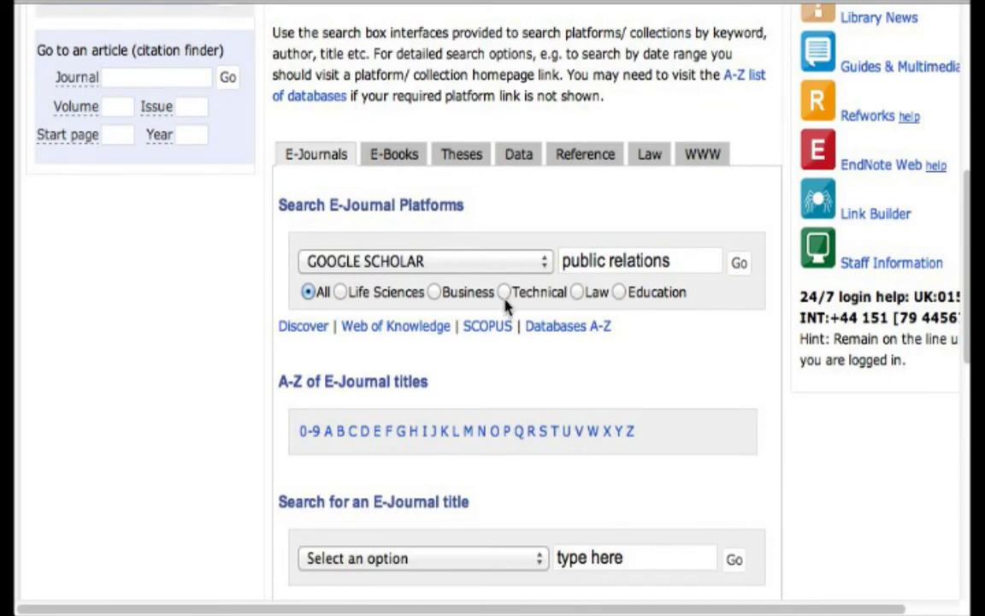
Limit the E-Journal platforms to Business and choose Taylor & Francis as the platform to search.
{"action": "left_click", "coordinate": [435, 292]}
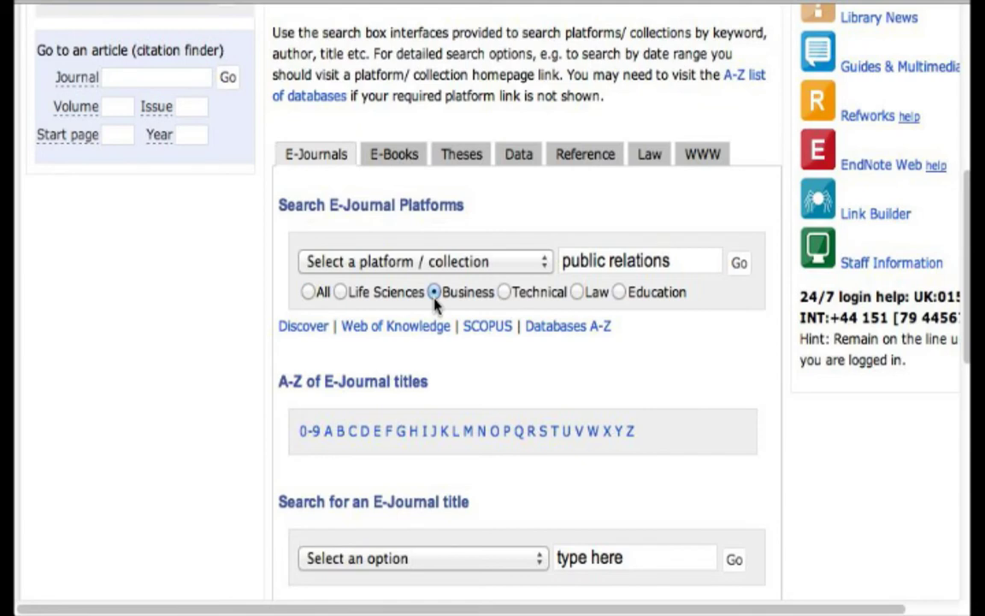
{"action": "left_click", "coordinate": [513, 269]}
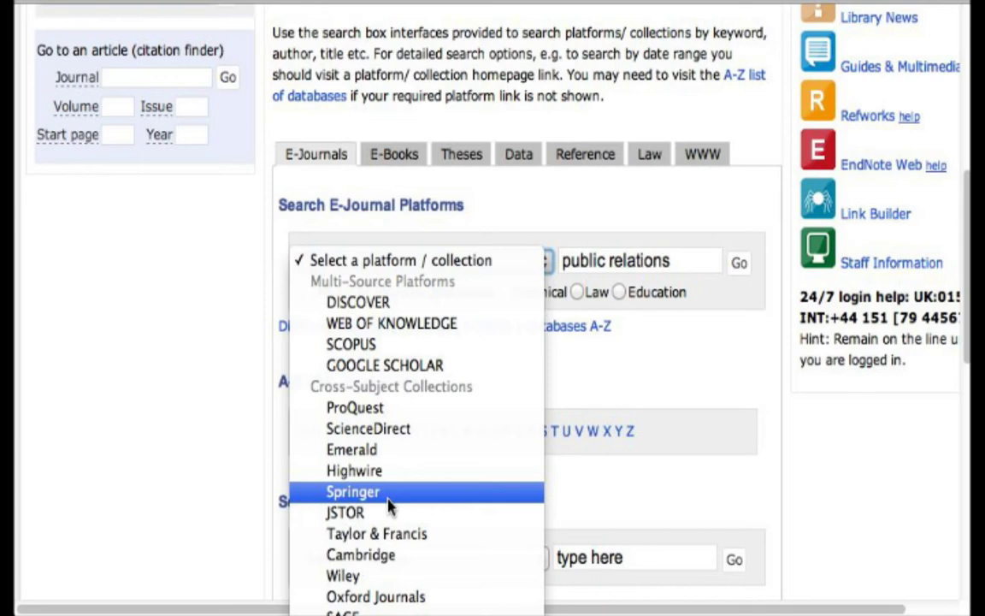
{"action": "left_click", "coordinate": [402, 548]}
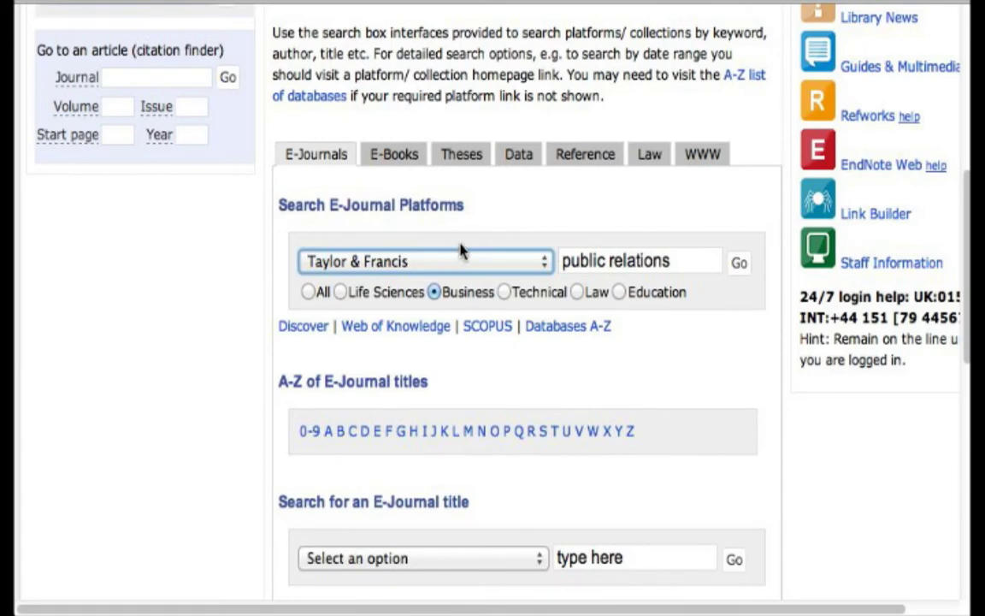
Return to the Library for Online Programmes home page and enter "journal of applied linguistics" as the journal in the citation finder.
{"action": "scroll", "coordinate": [446, 238], "scroll_direction": "up", "scroll_amount": 10}
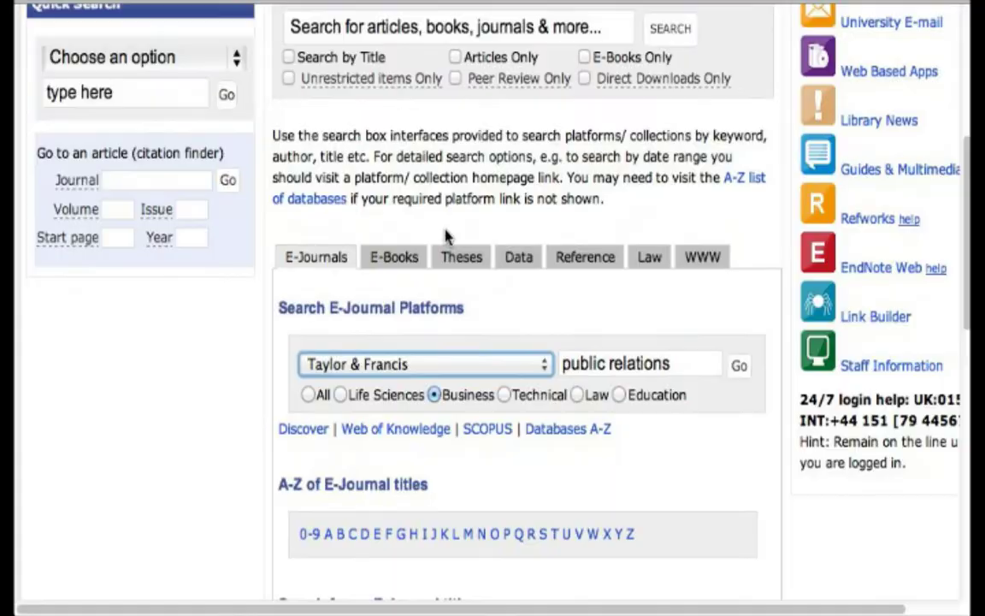
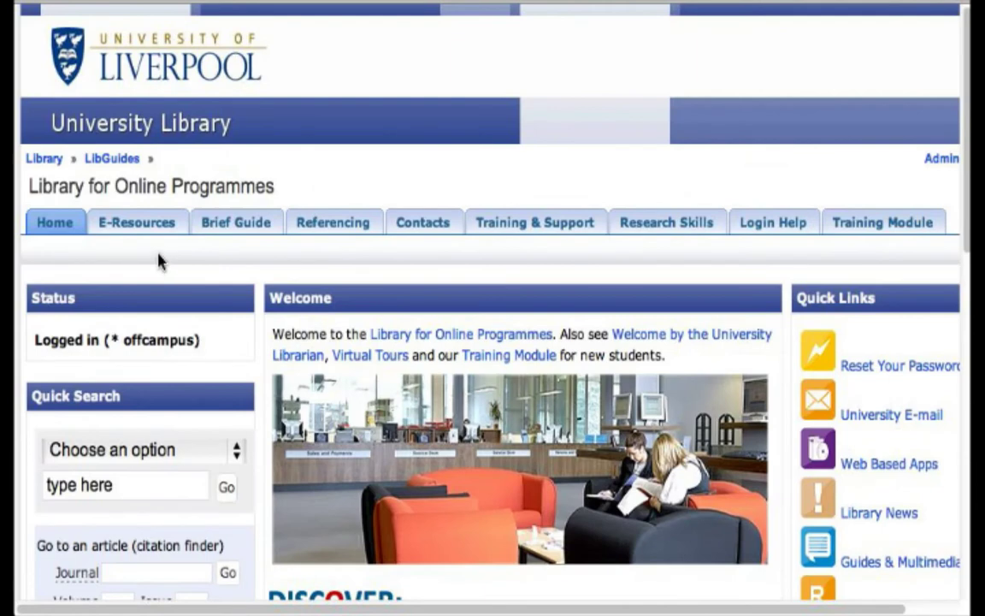
{"action": "scroll", "coordinate": [158, 260], "scroll_direction": "down", "scroll_amount": 3}
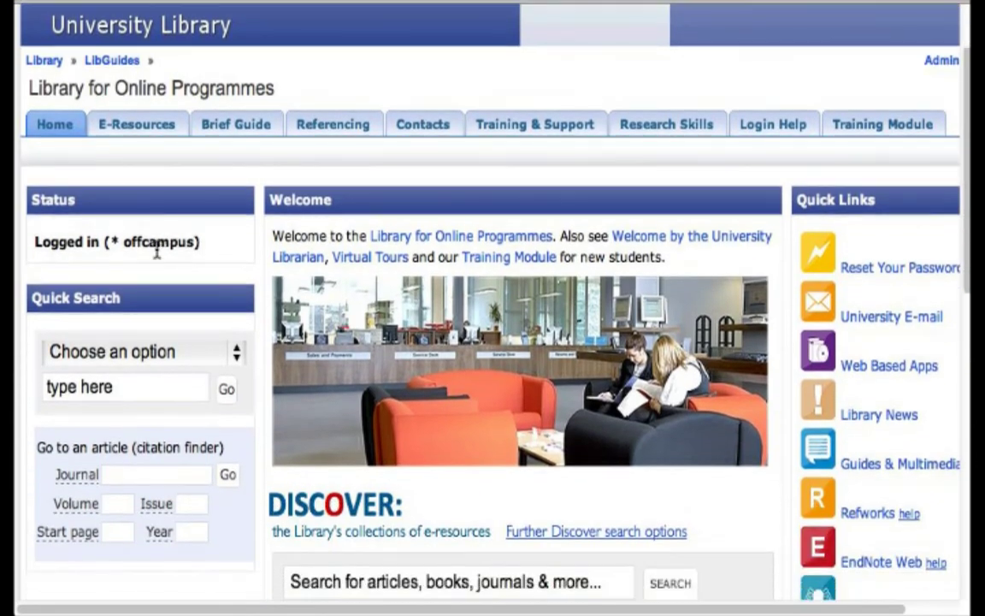
{"action": "scroll", "coordinate": [156, 252], "scroll_direction": "down", "scroll_amount": 1}
{"action": "left_click", "coordinate": [153, 436]}
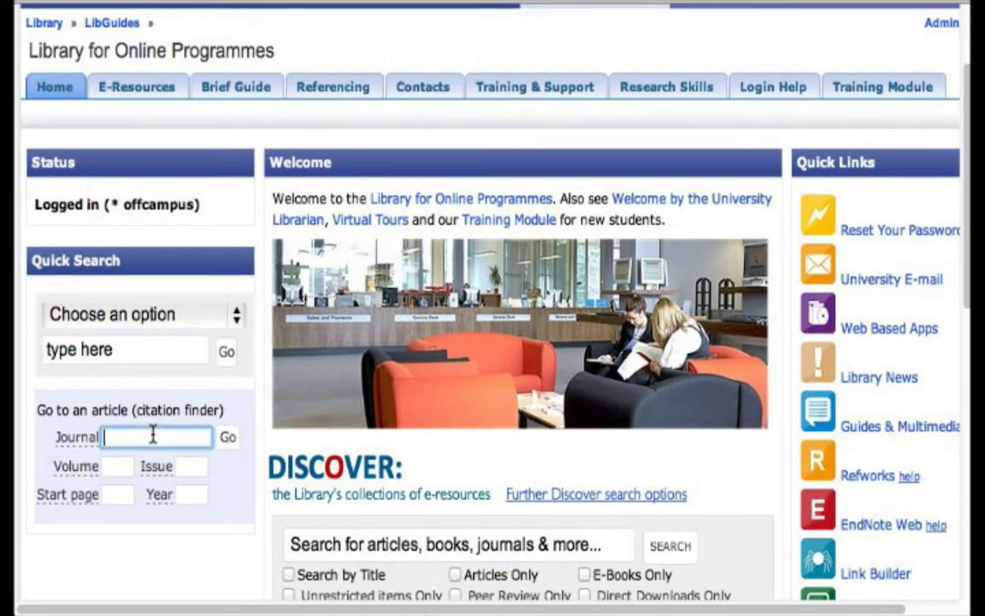
{"action": "scroll", "coordinate": [142, 359], "scroll_direction": "down", "scroll_amount": 1}
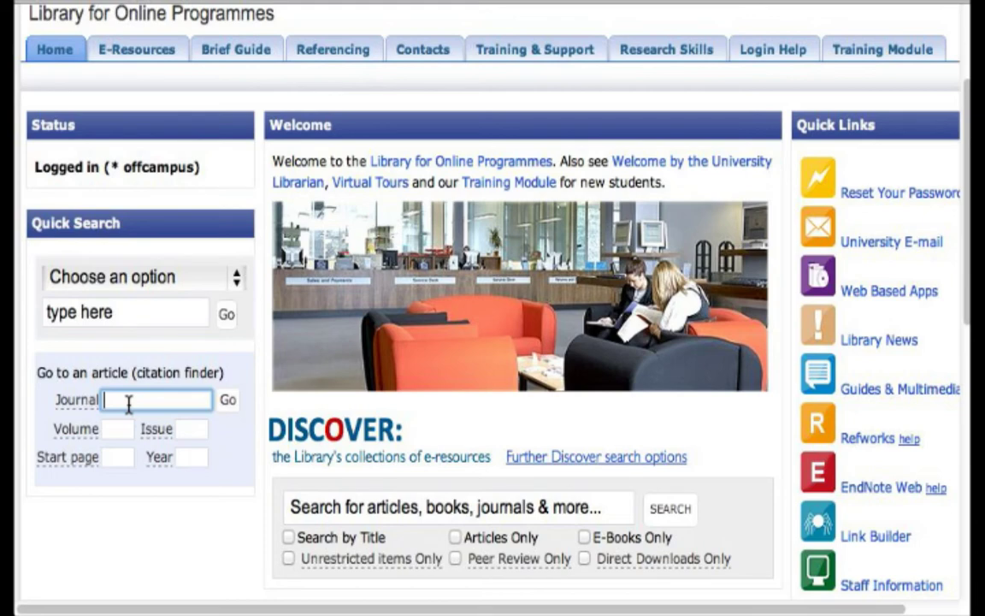
{"action": "mouse_move", "coordinate": [175, 431]}
{"action": "type", "text": "journal of a"}
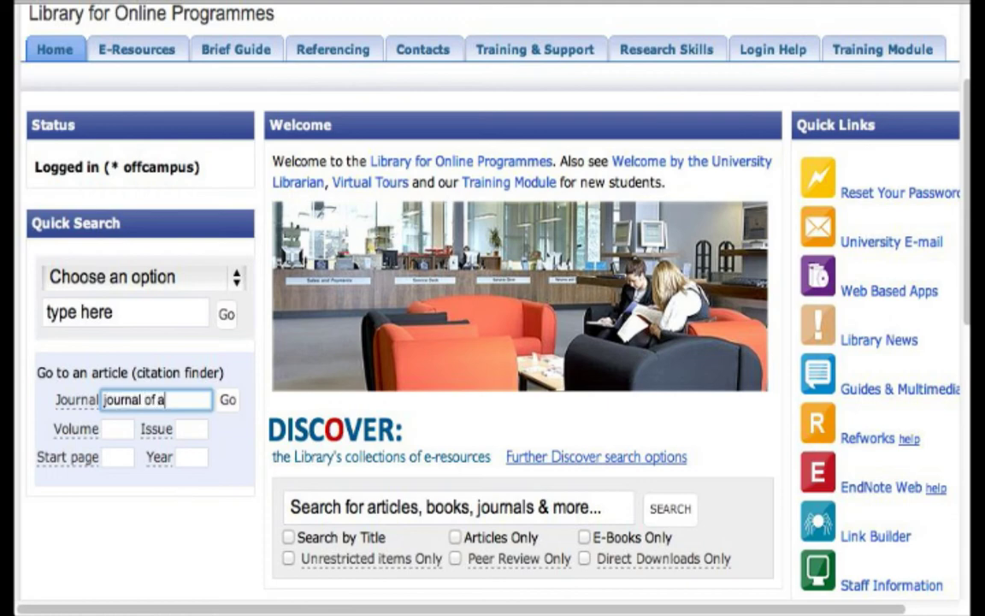
{"action": "type", "text": "pplied linguistics"}
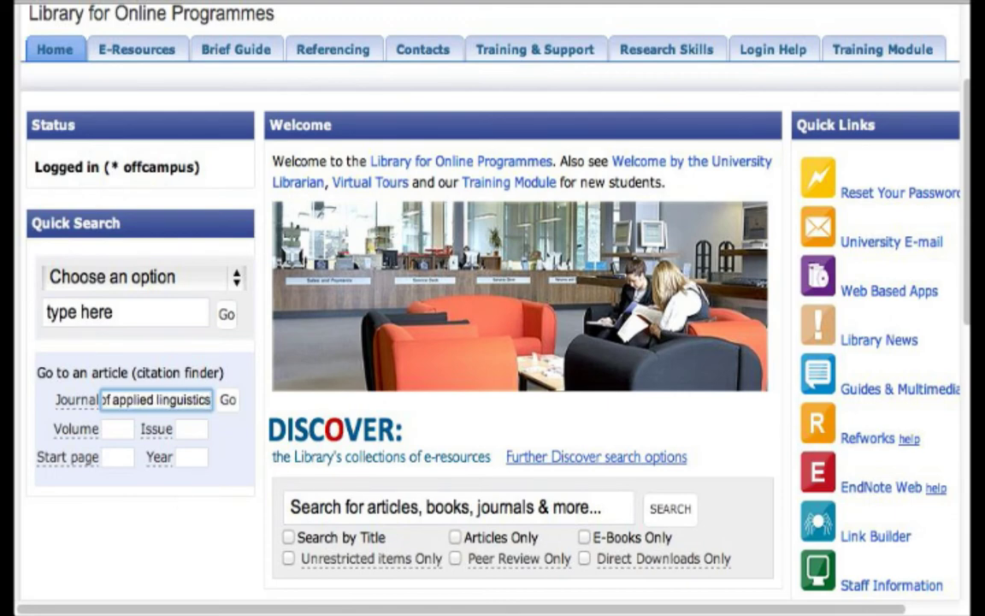
Set the citation finder to volume 2, issue 1 and year 2009, and look up the article.
{"action": "left_click", "coordinate": [116, 429]}
{"action": "type", "text": "2"}
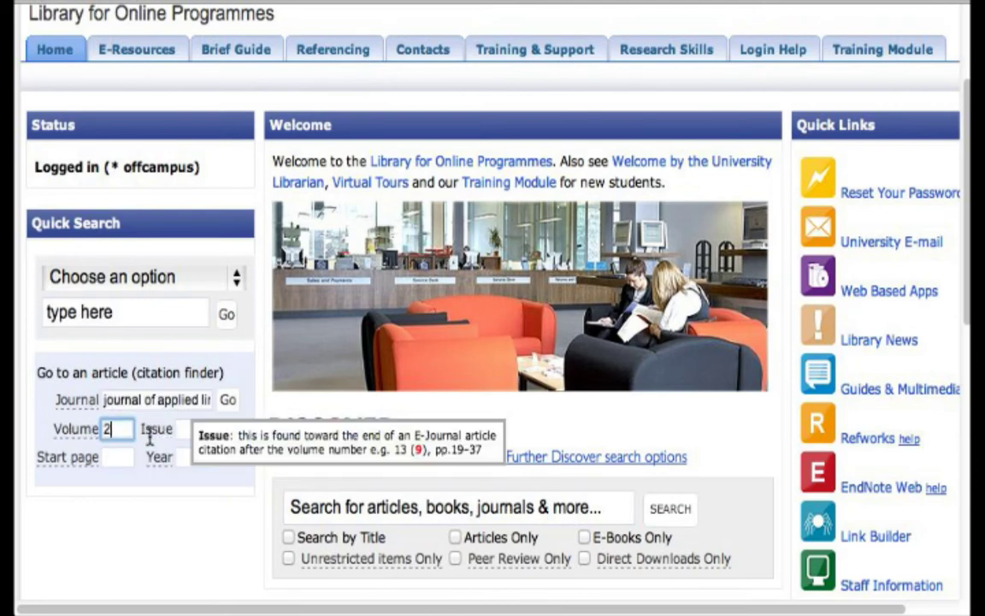
{"action": "left_click", "coordinate": [179, 430]}
{"action": "type", "text": "1"}
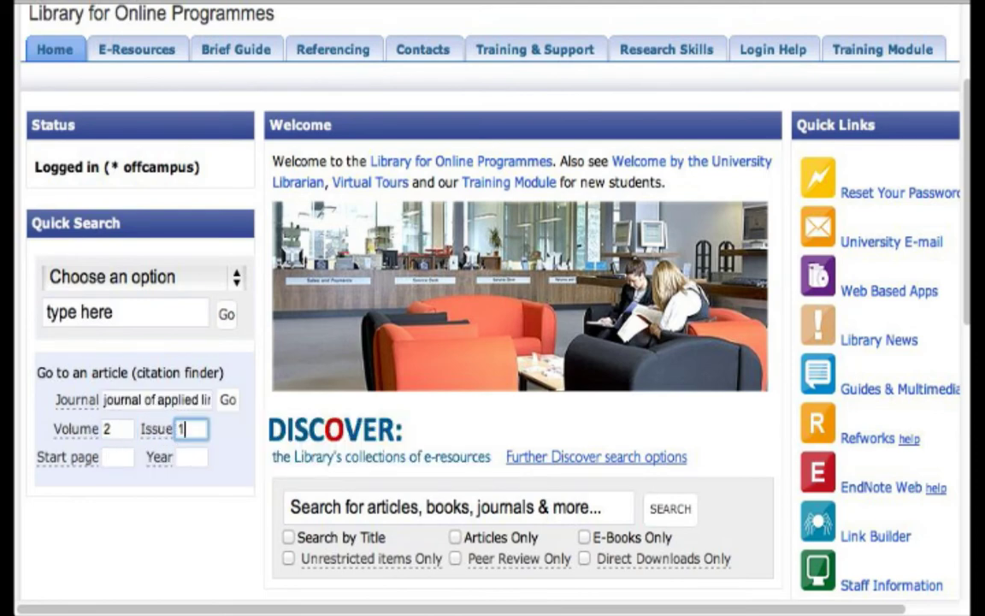
{"action": "left_click", "coordinate": [181, 457]}
{"action": "type", "text": "2009"}
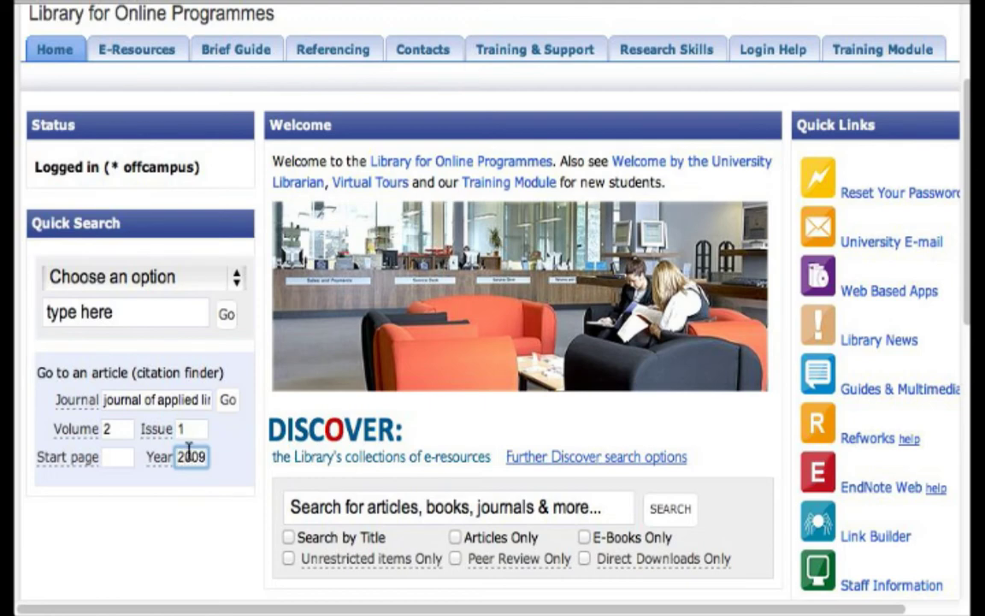
{"action": "left_click", "coordinate": [228, 406]}
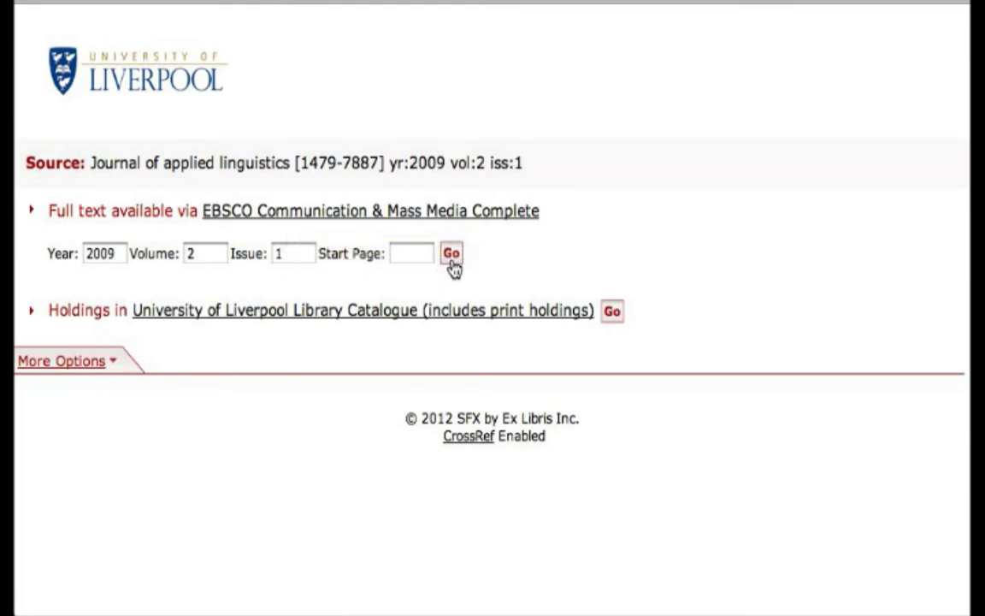
Request the full text via EBSCO Communication & Mass Media Complete, review the request verification form, and return to the library home page.
{"action": "left_click", "coordinate": [452, 260]}
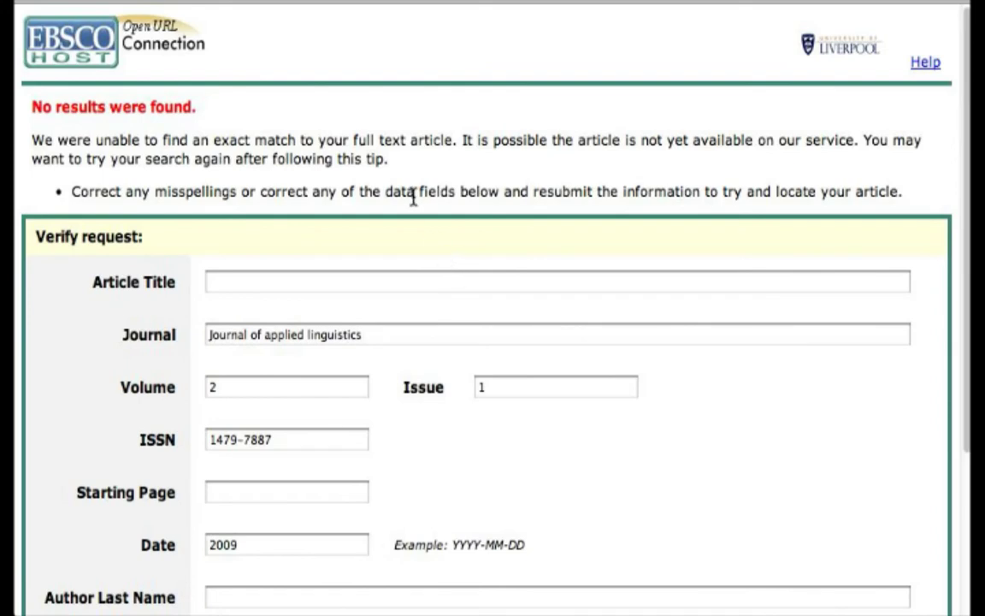
{"action": "scroll", "coordinate": [413, 196], "scroll_direction": "down", "scroll_amount": 3}
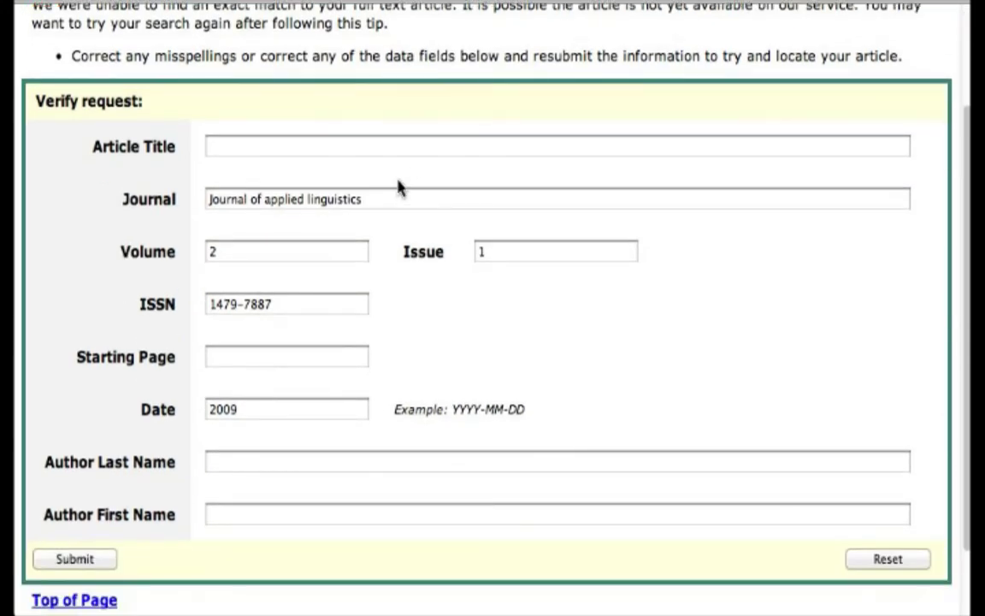
{"action": "scroll", "coordinate": [256, 119], "scroll_direction": "down", "scroll_amount": 1}
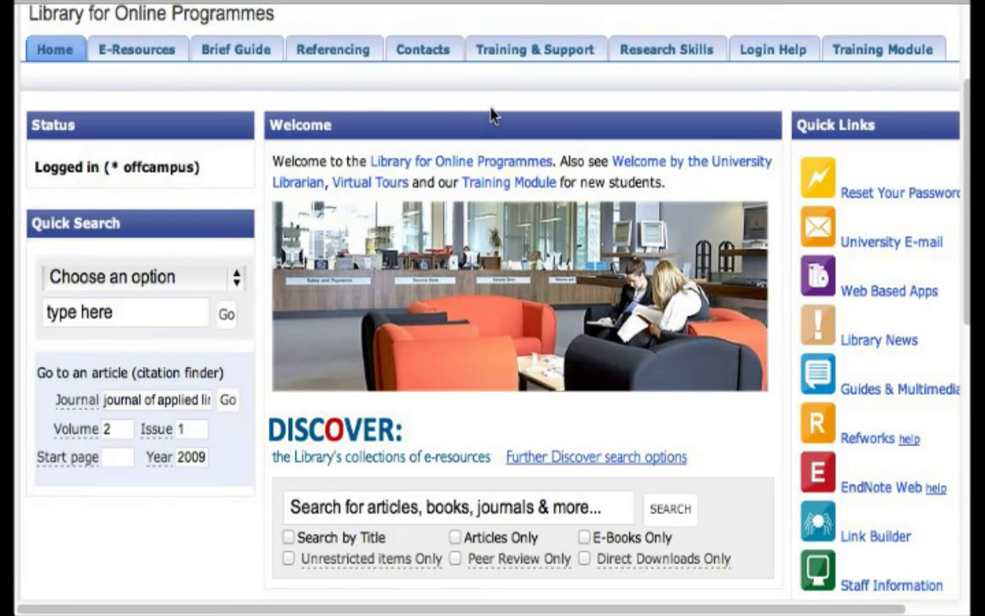
Open the library's Contacts page and follow the Online Web Form link in the Contact Librarian section.
{"action": "left_click", "coordinate": [420, 53]}
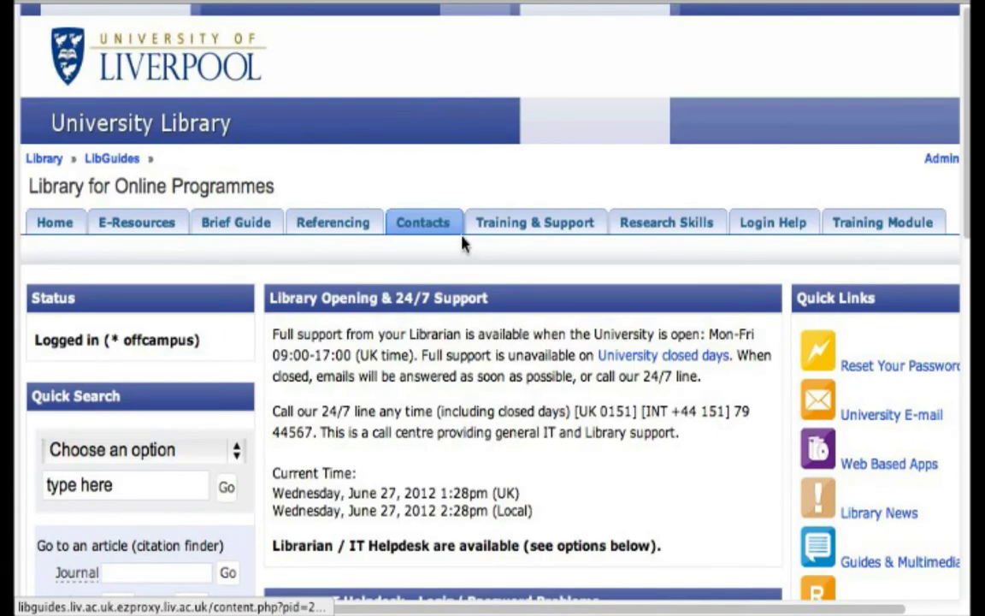
{"action": "scroll", "coordinate": [461, 243], "scroll_direction": "down", "scroll_amount": 1}
{"action": "scroll", "coordinate": [461, 243], "scroll_direction": "down", "scroll_amount": 5}
{"action": "scroll", "coordinate": [462, 235], "scroll_direction": "down", "scroll_amount": 2}
{"action": "scroll", "coordinate": [460, 226], "scroll_direction": "down", "scroll_amount": 2}
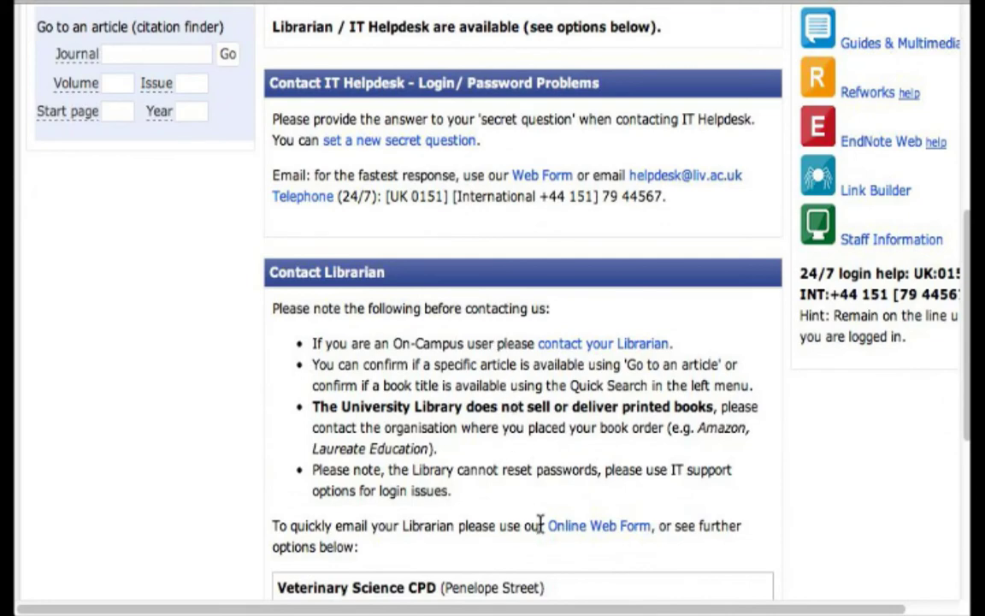
{"action": "left_click", "coordinate": [581, 528]}
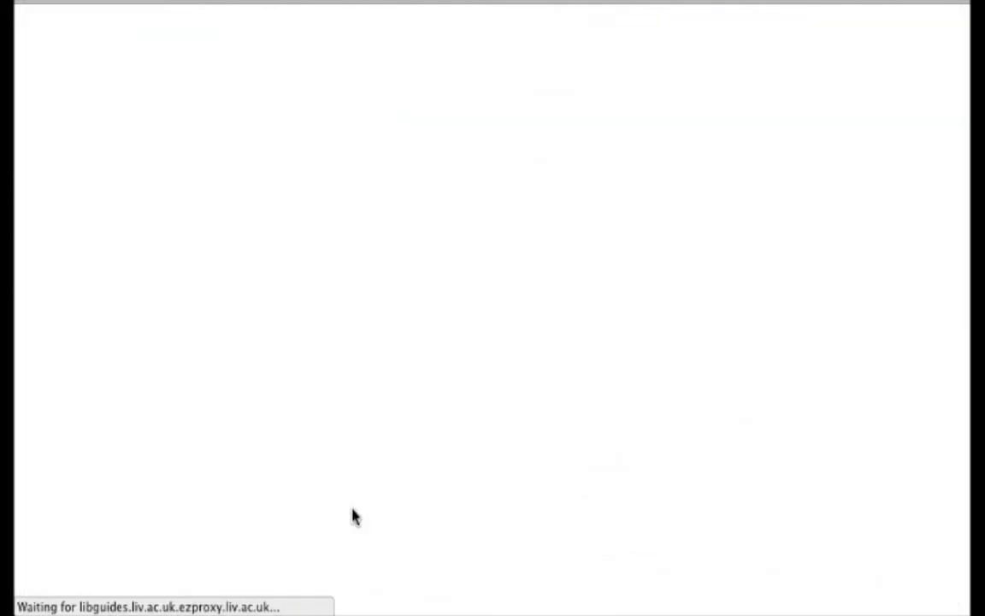
Examine the library enquiry form's fields, from the personal details and enquiry description to the resource and article details.
{"action": "scroll", "coordinate": [380, 412], "scroll_direction": "down", "scroll_amount": 6}
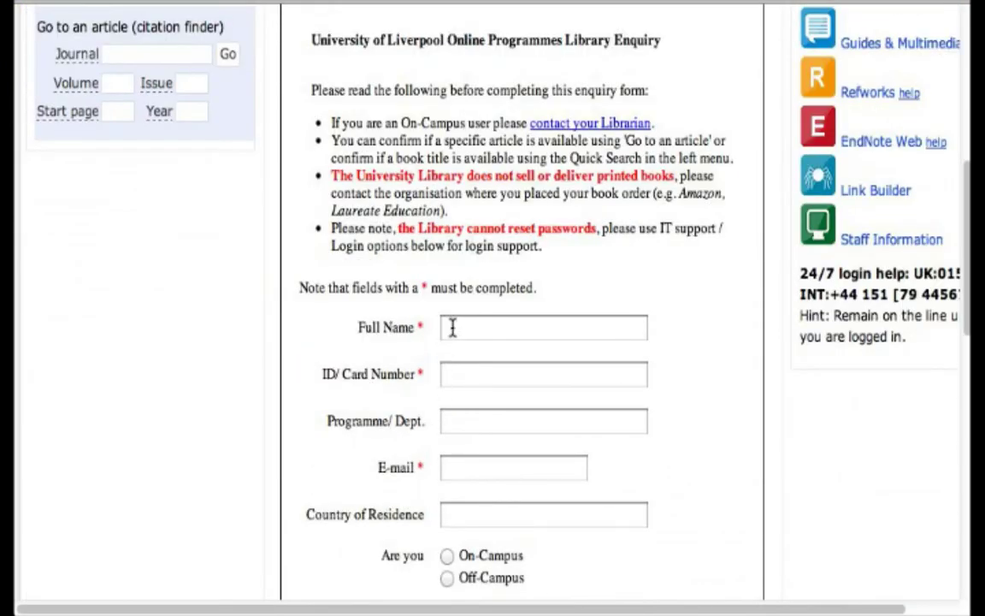
{"action": "scroll", "coordinate": [354, 387], "scroll_direction": "down", "scroll_amount": 2}
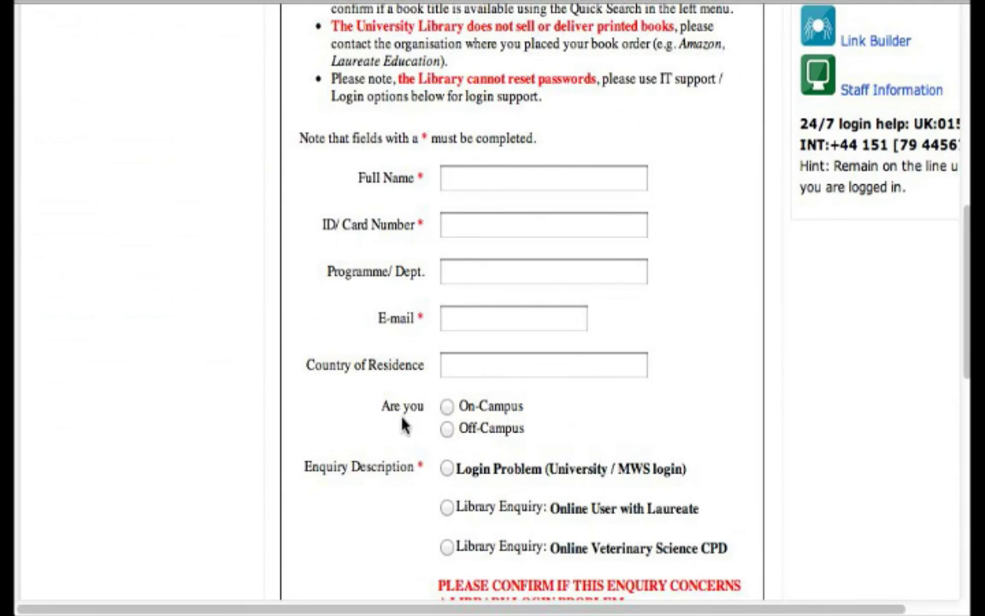
{"action": "scroll", "coordinate": [402, 424], "scroll_direction": "down", "scroll_amount": 1}
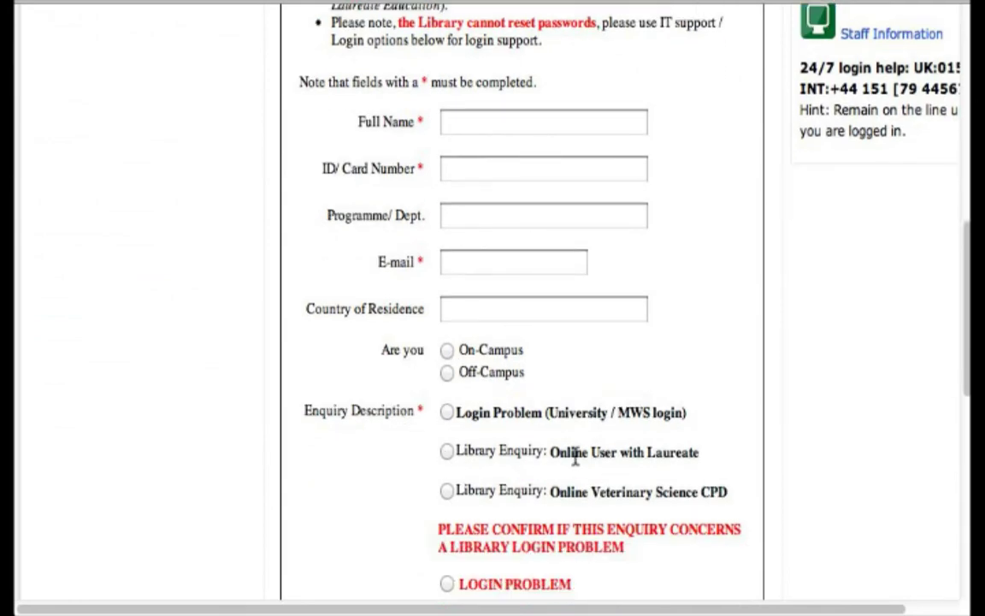
{"action": "scroll", "coordinate": [336, 442], "scroll_direction": "down", "scroll_amount": 4}
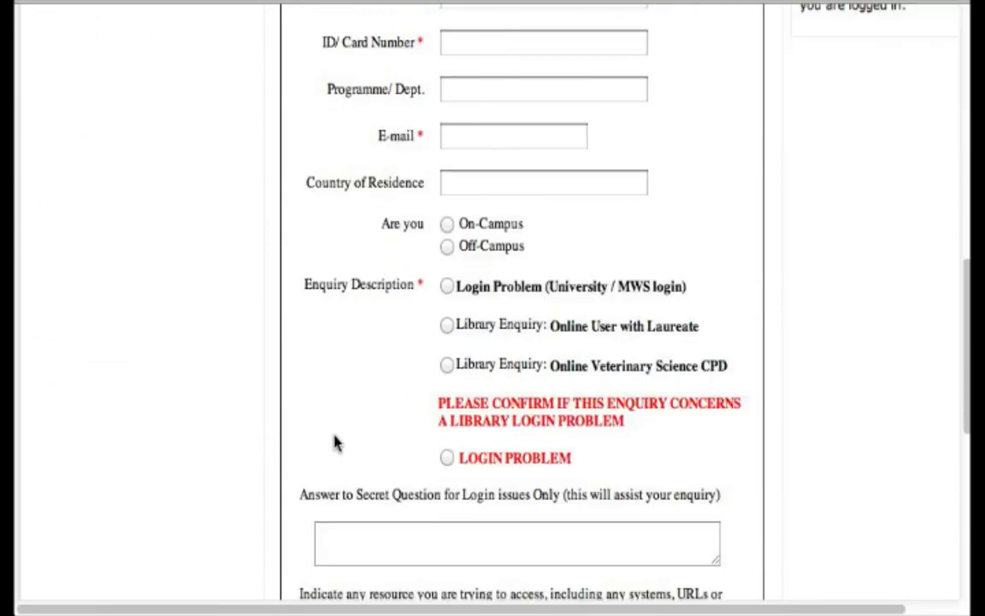
{"action": "scroll", "coordinate": [334, 434], "scroll_direction": "down", "scroll_amount": 1}
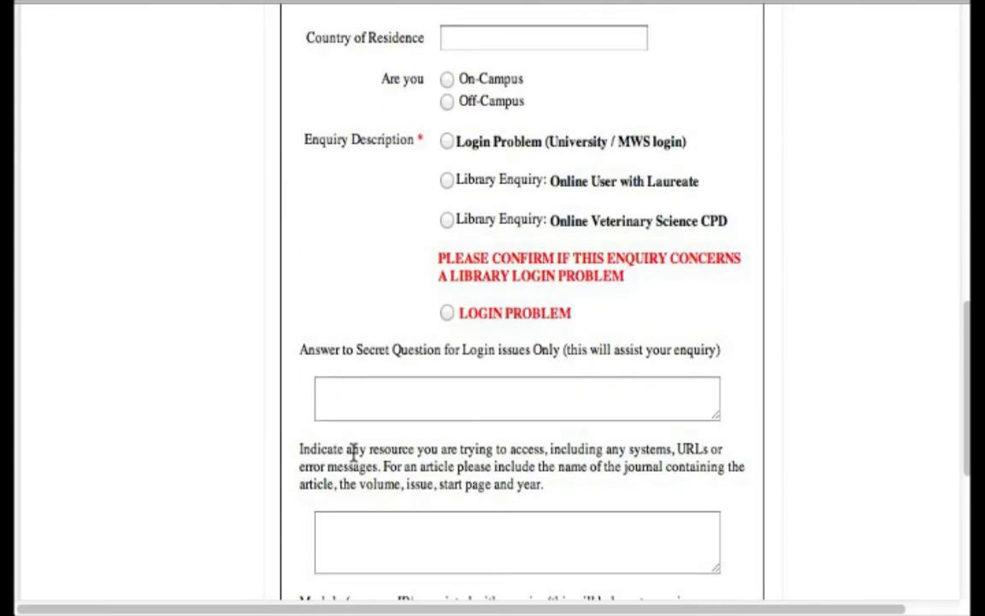